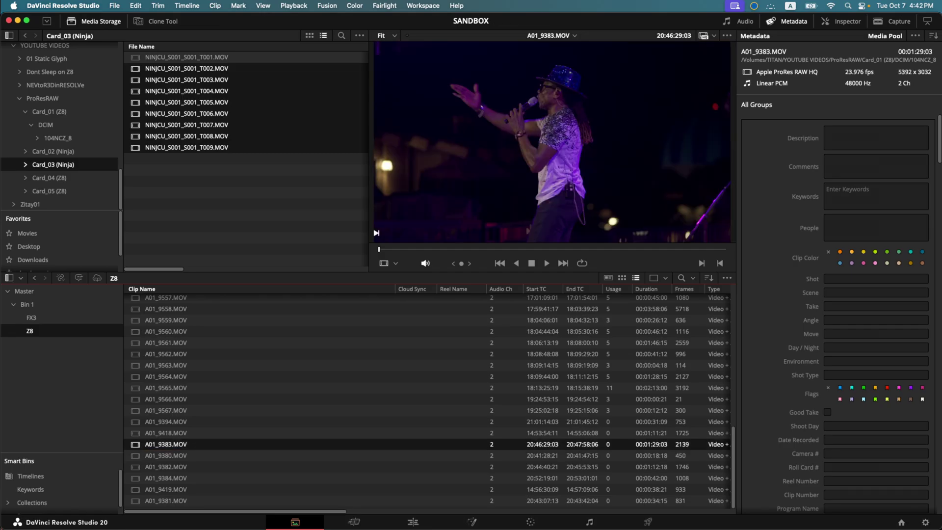
- Preview a range of clips in the Z8 bin, including A01_9383, A01_9566, A01_9563, A01_9559 and A01_9527
left_click_drag(379, 249, 435, 249)
key("l")
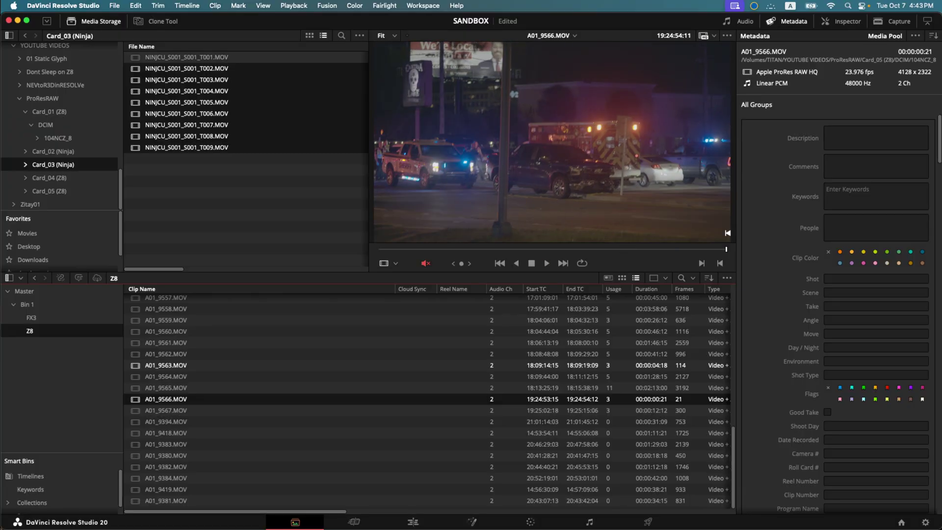
left_click(166, 354)
left_click(166, 320)
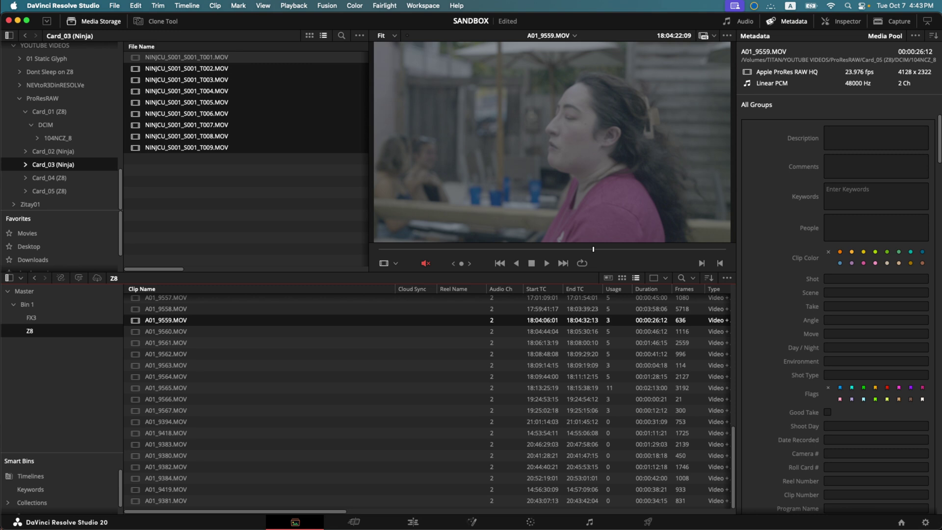
key("shift+Up")
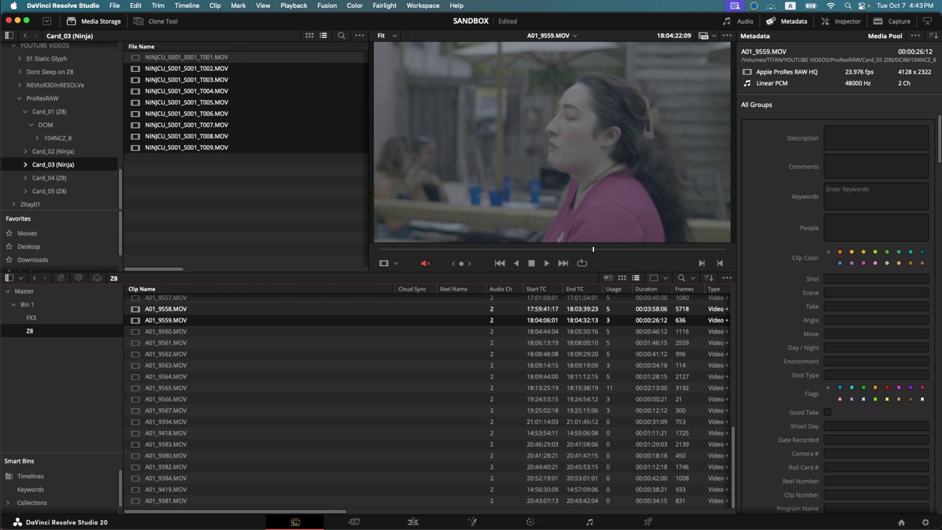
scroll(427, 401, "up", 4)
left_click(166, 353)
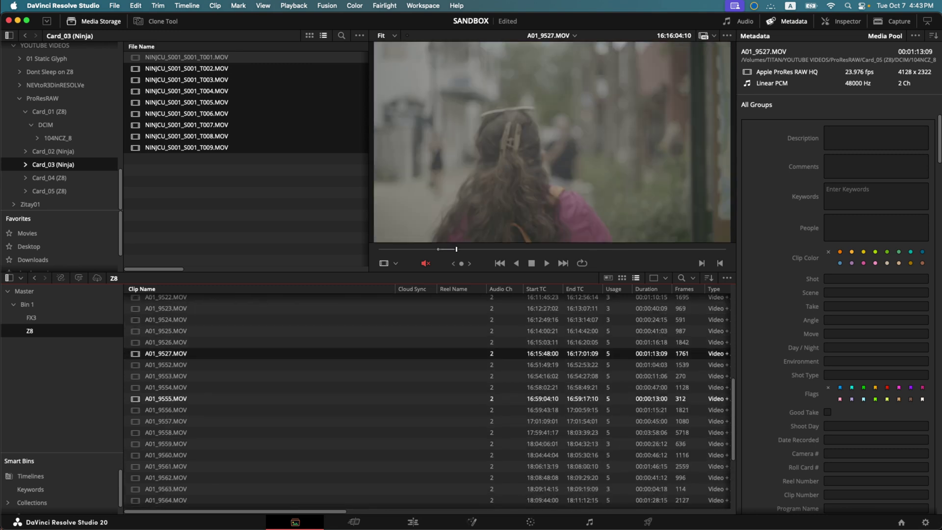
left_click(166, 398)
left_click(166, 376)
left_click(166, 376)
scroll(427, 402, "down", 2)
scroll(166, 401, "down", 3)
- Compare the concert clips A01_9383 and A01_9382 in the Z8 bin and play A01_9383
left_click(166, 444)
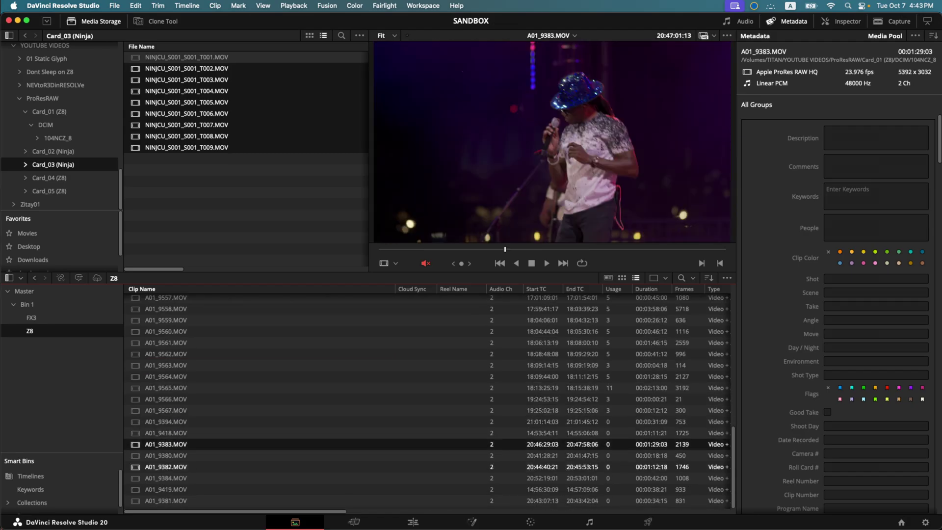
key("Down")
key("Down")
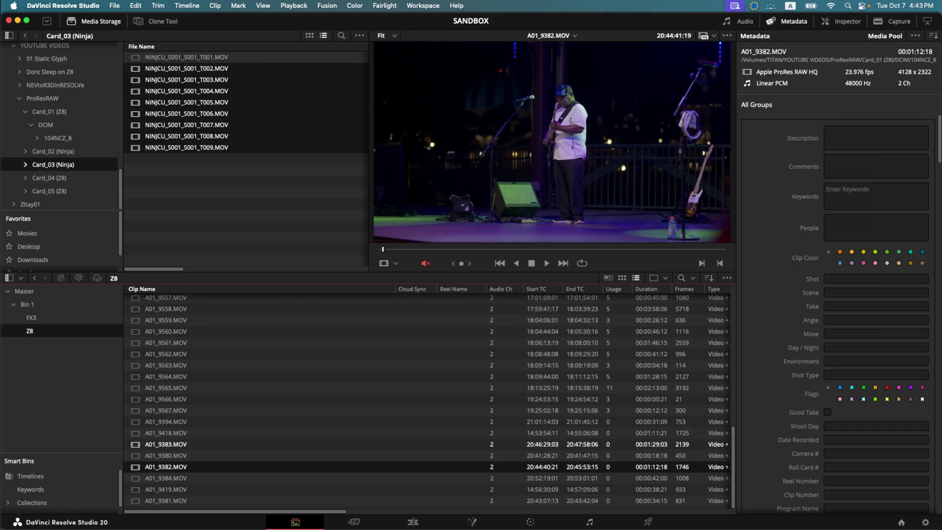
key("Up")
key("Up")
key("space")
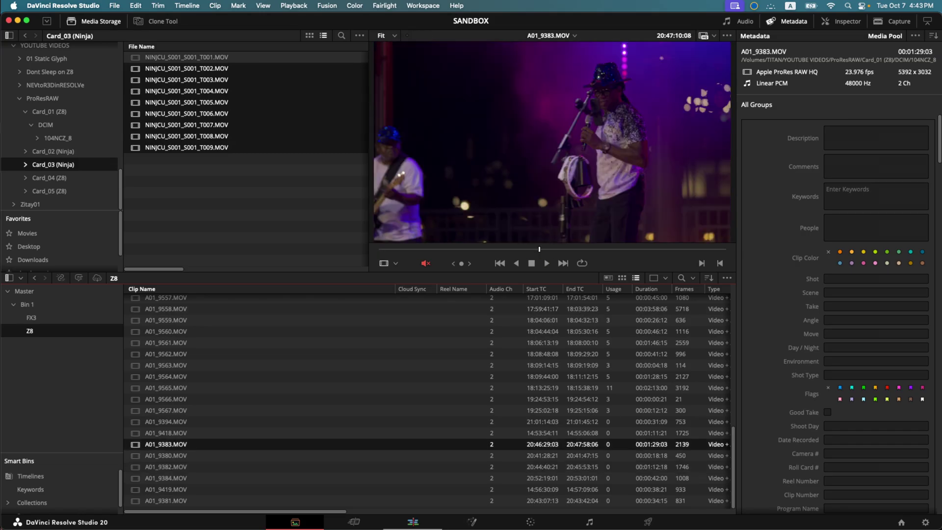
- Switch to the Edit page, bring the clip names in the Z8 bin into view and zoom in on the Stringout timeline
key("shift+4")
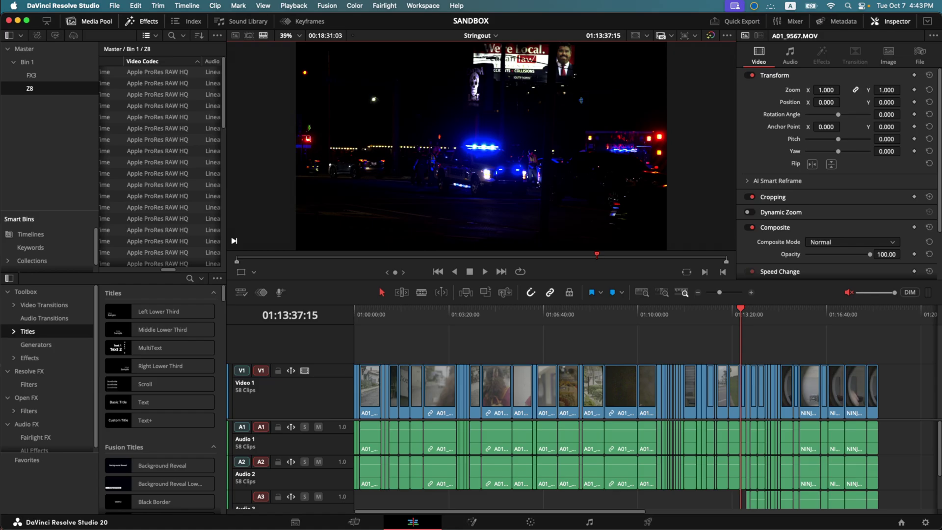
left_click_drag(168, 269, 107, 269)
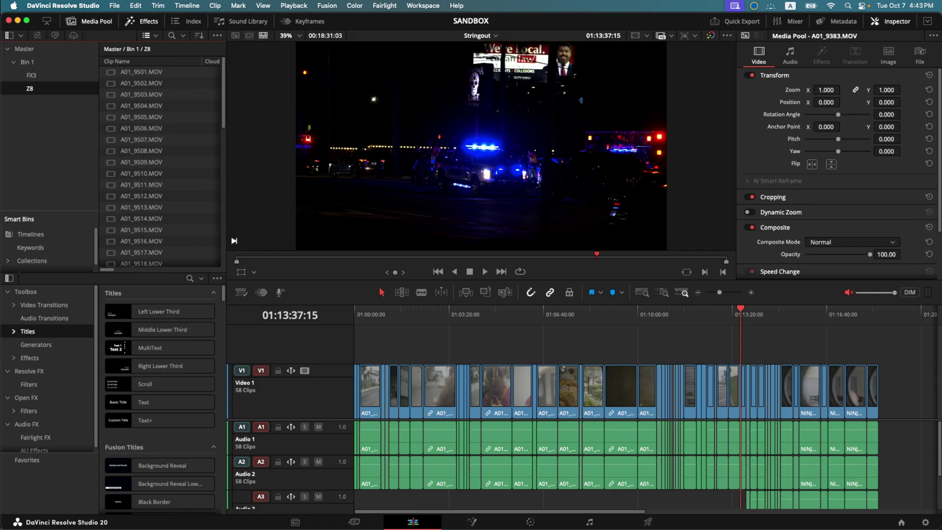
key("super+equal")
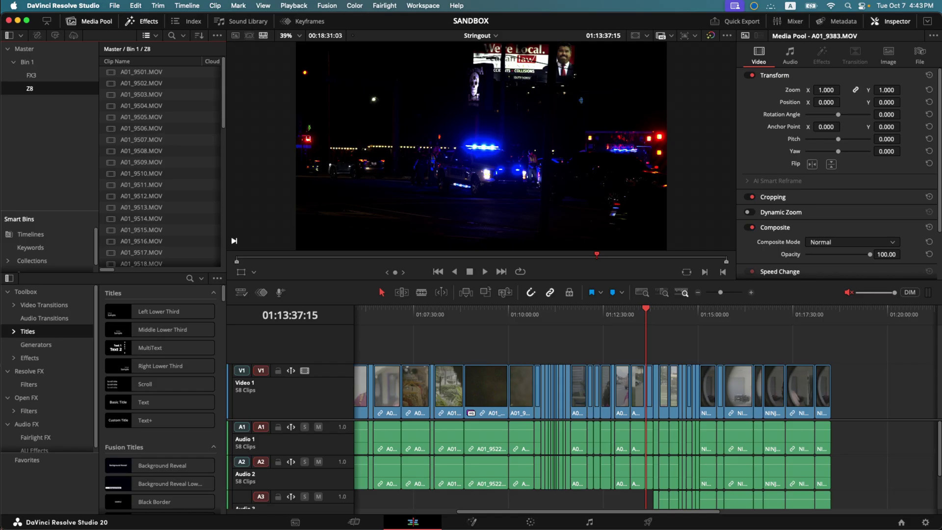
- Move to the early part of the Stringout timeline and step back and forth through its clips to review the street footage
left_click_drag(646, 310, 447, 309)
key("Down")
key("Down")
key("Down")
key("Down")
key("Down")
key("Down")
key("Down")
key("Down")
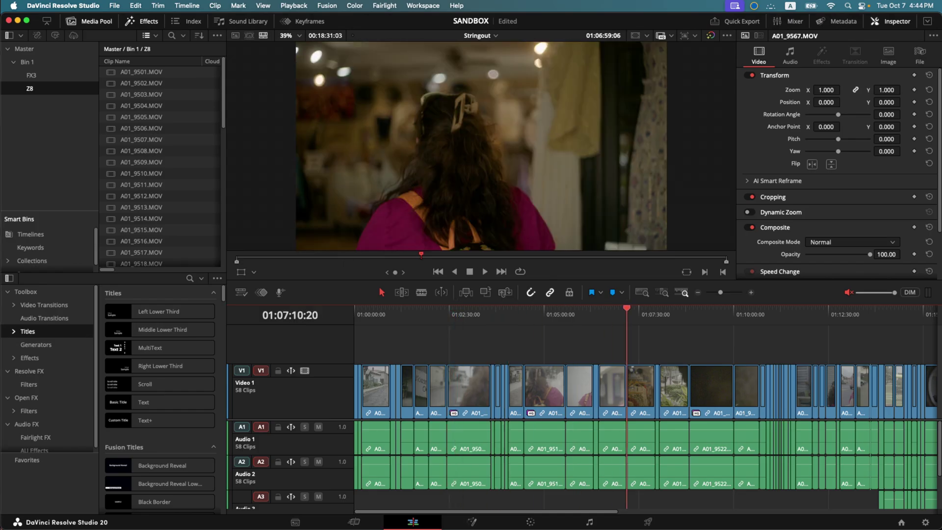
key("Up")
key("Up")
key("Up")
key("Up")
key("Up")
key("Up")
key("Up")
key("Up")
key("Down")
key("Down")
key("Down")
key("Down")
key("Down")
key("Down")
key("Down")
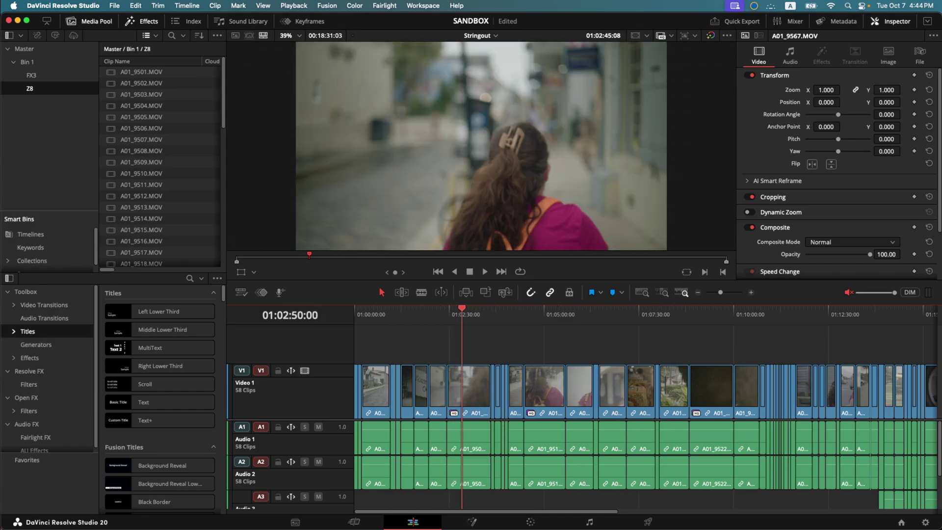
key("Down")
key("Down")
key("Up")
key("Up")
key("Up")
key("Up")
key("Up")
key("Up")
key("Up")
key("Up")
key("Down")
key("Down")
key("Down")
key("Down")
key("Down")
key("Down")
key("Down")
key("Down")
key("Down")
key("Down")
key("Down")
key("Up")
key("Up")
key("Up")
key("Up")
key("Up")
key("Up")
key("Up")
key("Up")
key("Up")
key("Up")
key("Up")
key("Up")
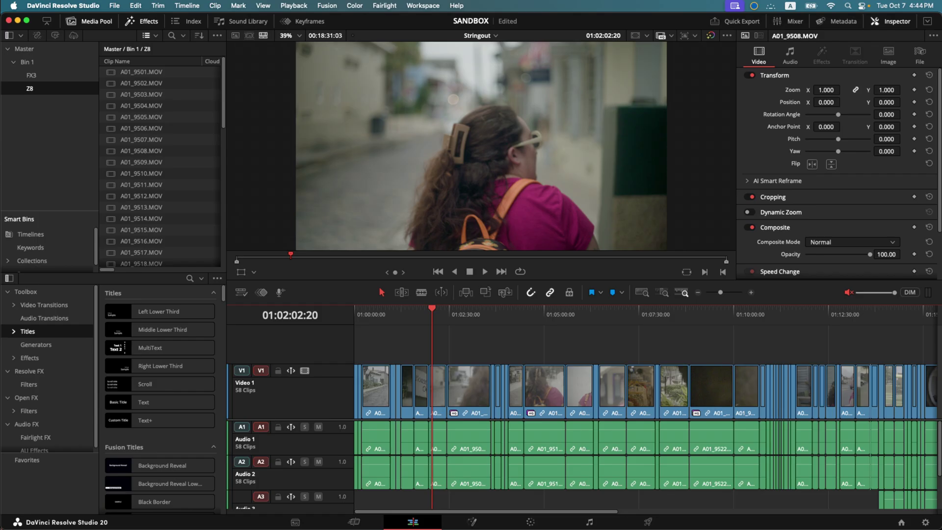
- Play the street footage in the Stringout timeline and the section shortly before the fisheye clips
key("Down")
key("Down")
key("Down")
key("Down")
key("space")
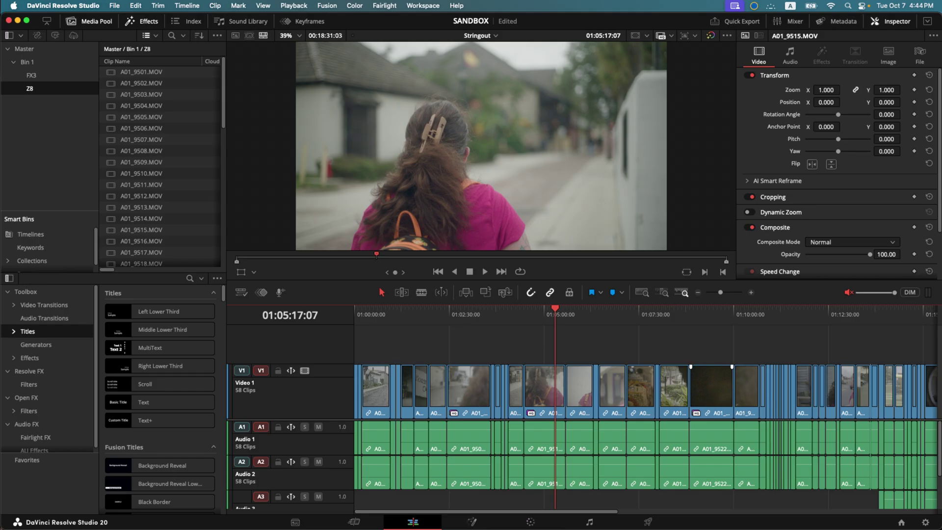
scroll(645, 417, "right", 10)
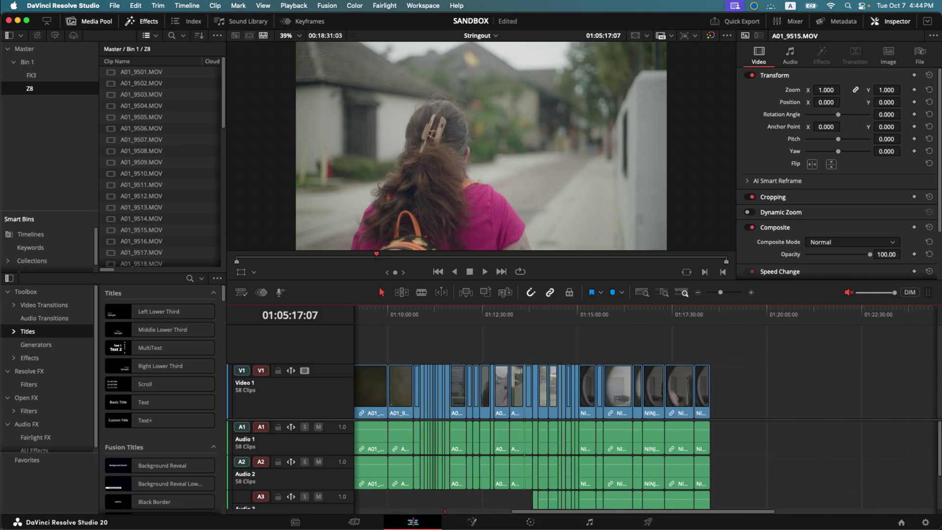
left_click(550, 312)
key("space")
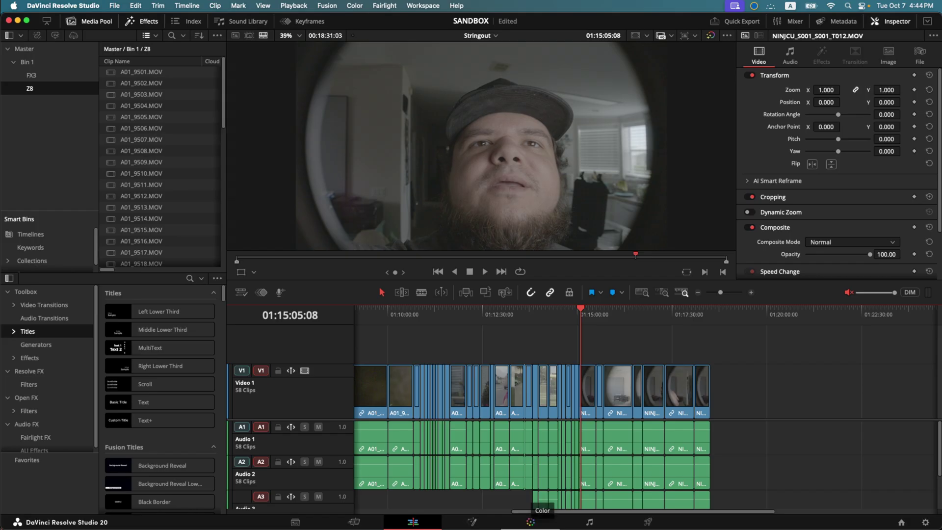
- Switch to the Color page and select baseball clip 45
left_click(531, 522)
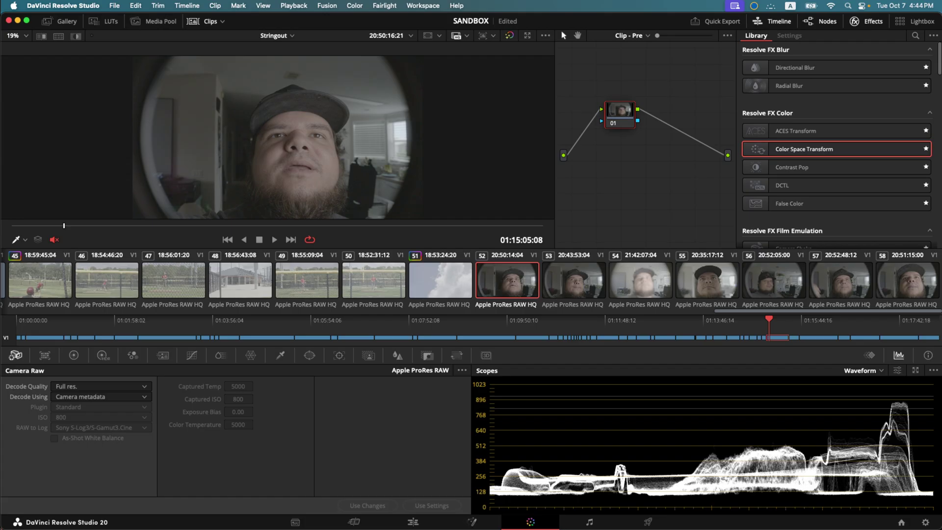
left_click(107, 280)
key("Up")
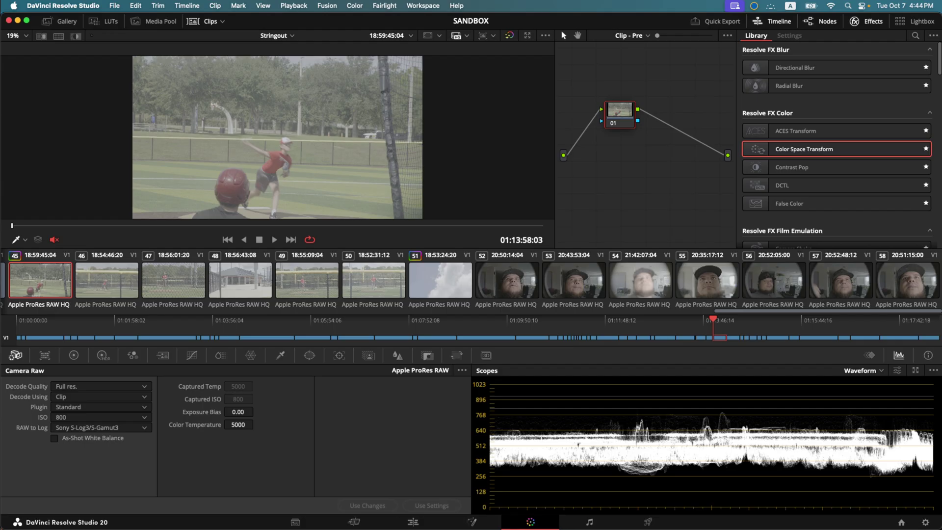
- Try Half res. decode quality on clip 45, change it to One-Eighth res. and play the clip
left_click(101, 386)
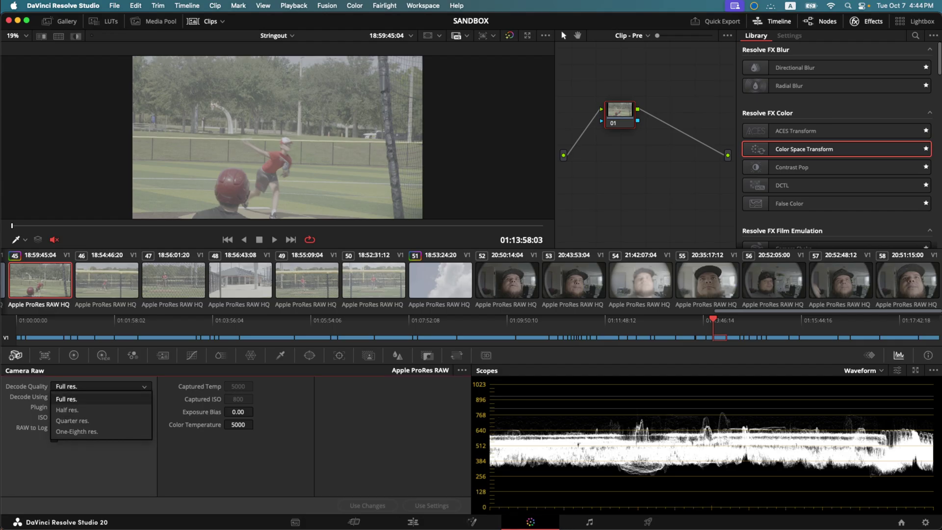
left_click(67, 409)
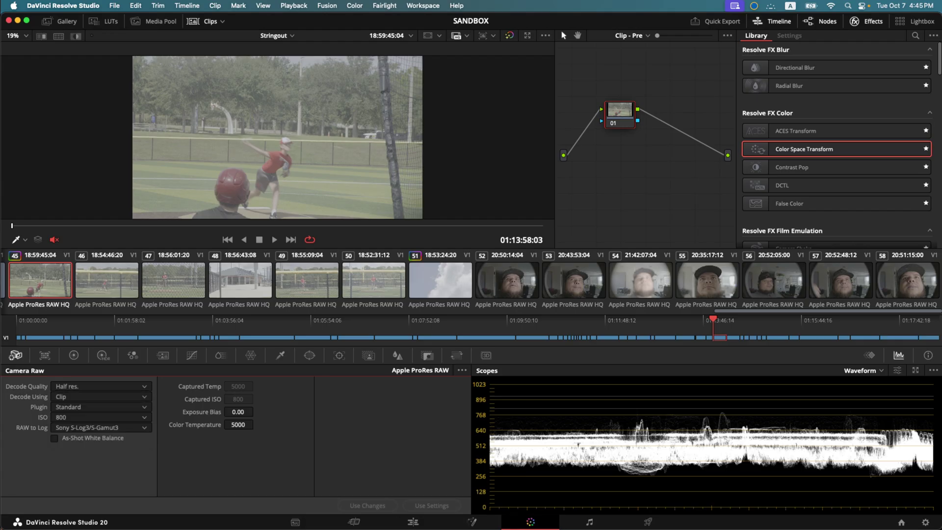
left_click(100, 387)
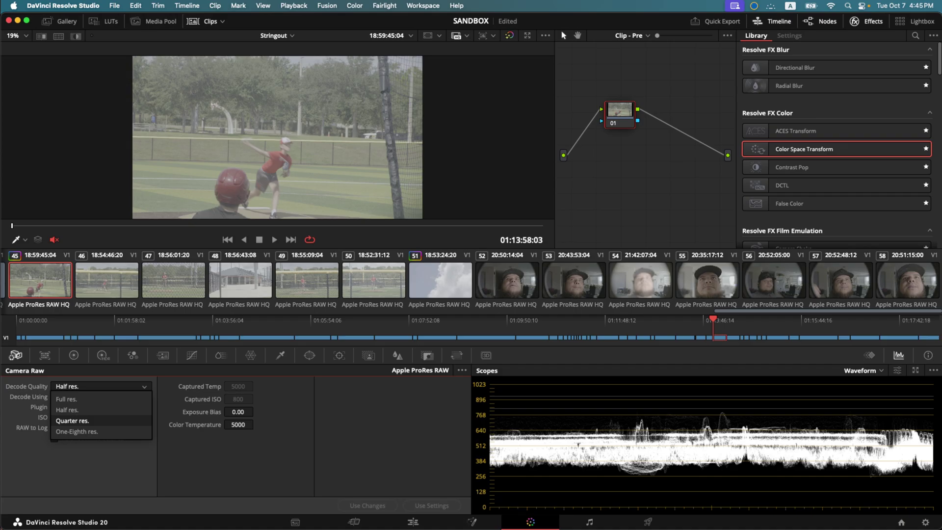
key("Return")
key("space")
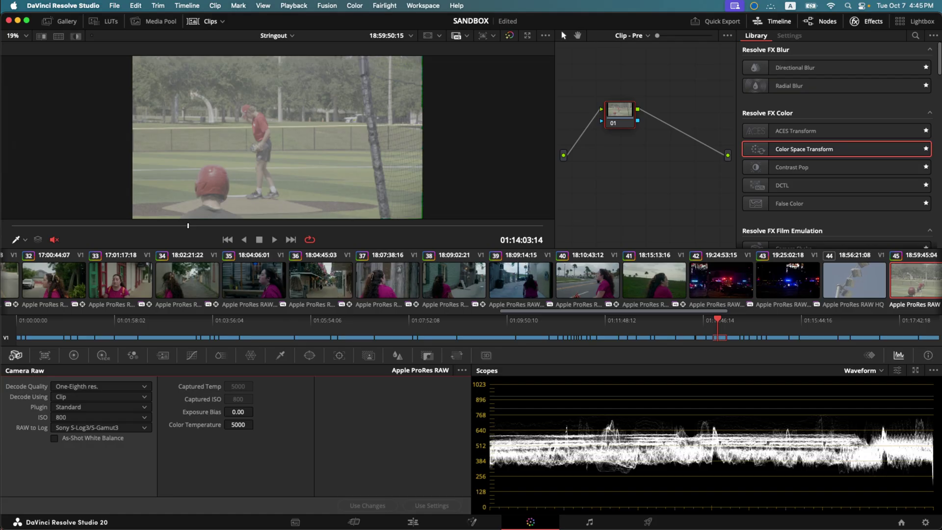
- Select clip 33, set its decode quality to Half res. and play it briefly
left_click(120, 280)
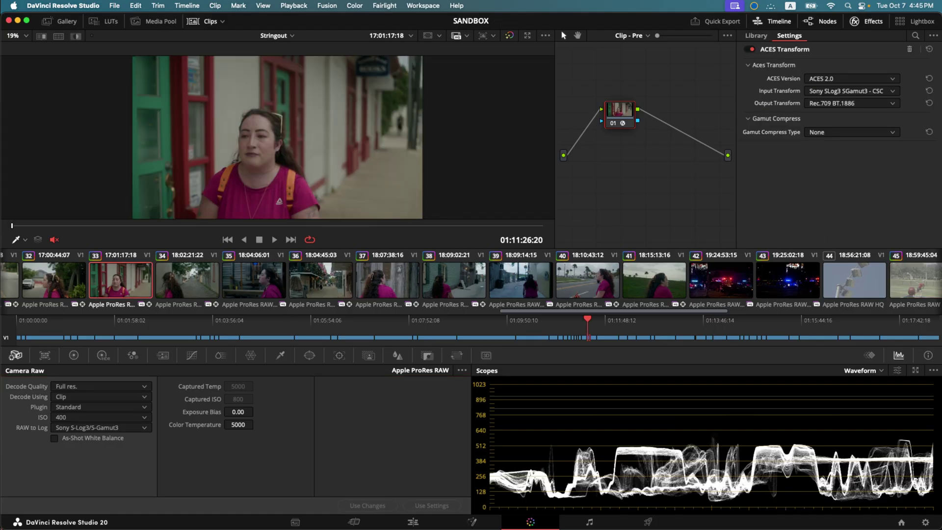
left_click(101, 386)
left_click(67, 410)
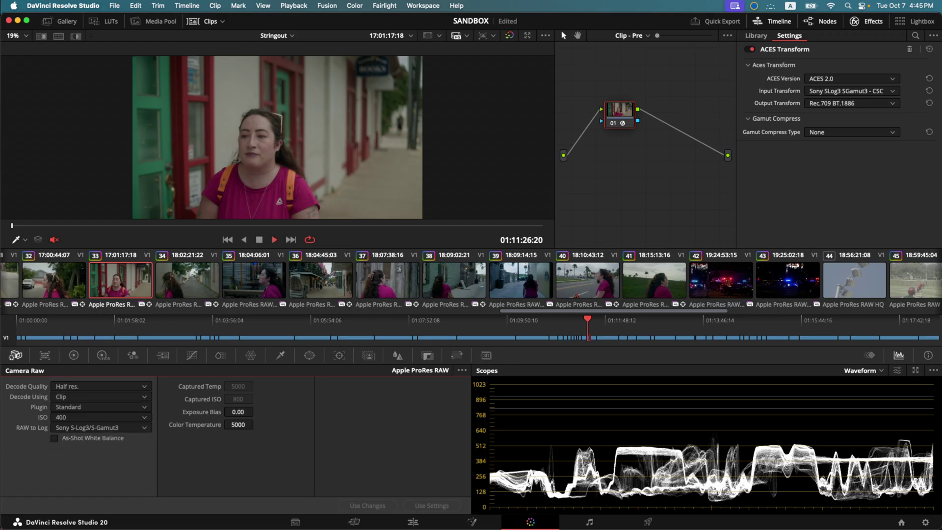
key("space")
key("space")
- Try Quarter res. decode quality on clip 33 during playback, stop, and choose the decode quality again
left_click(101, 386)
key("Down")
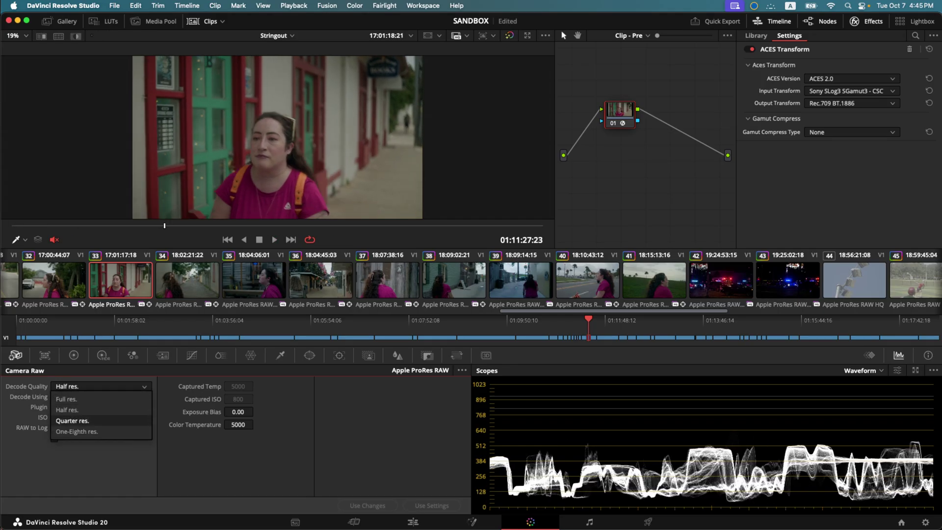
key("Return")
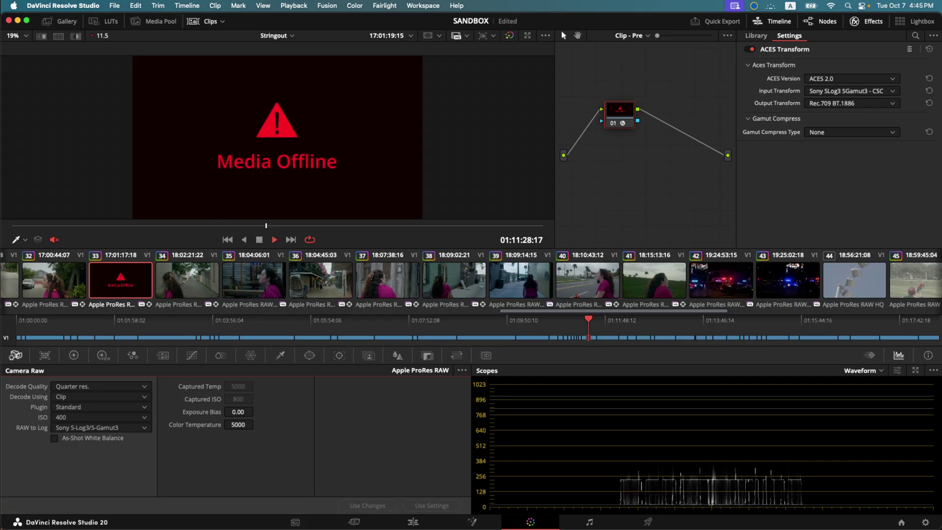
key("space")
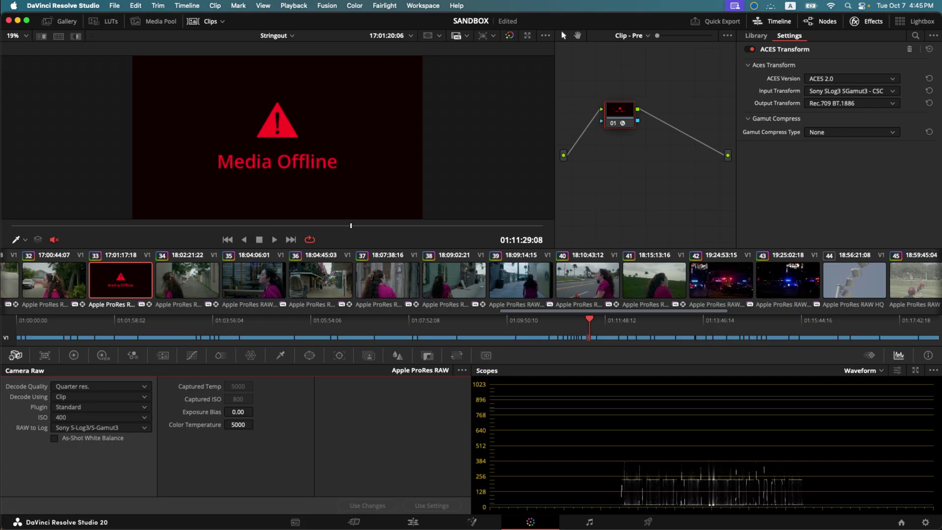
left_click(101, 386)
key("Return")
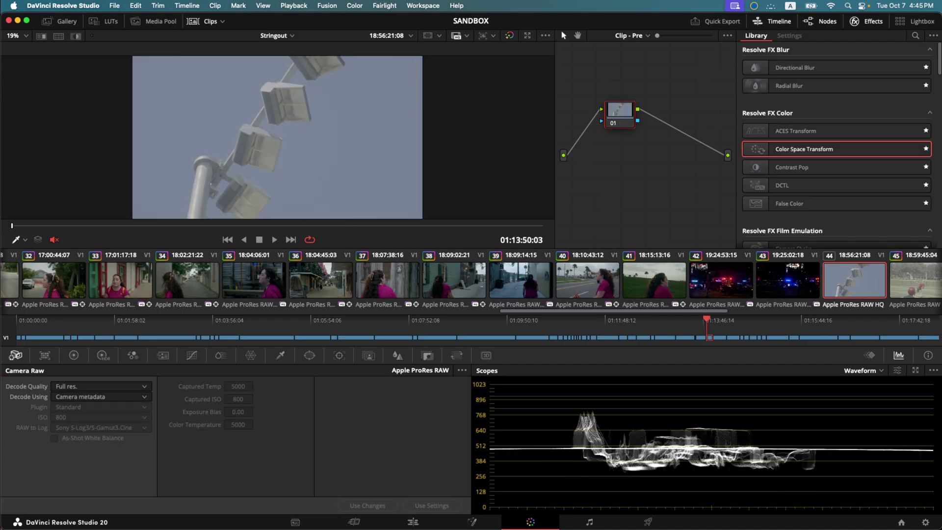
- Compare Half, Quarter and One-Eighth res. decode quality on clip 48 with playback, and return it to Full res
left_click(640, 280)
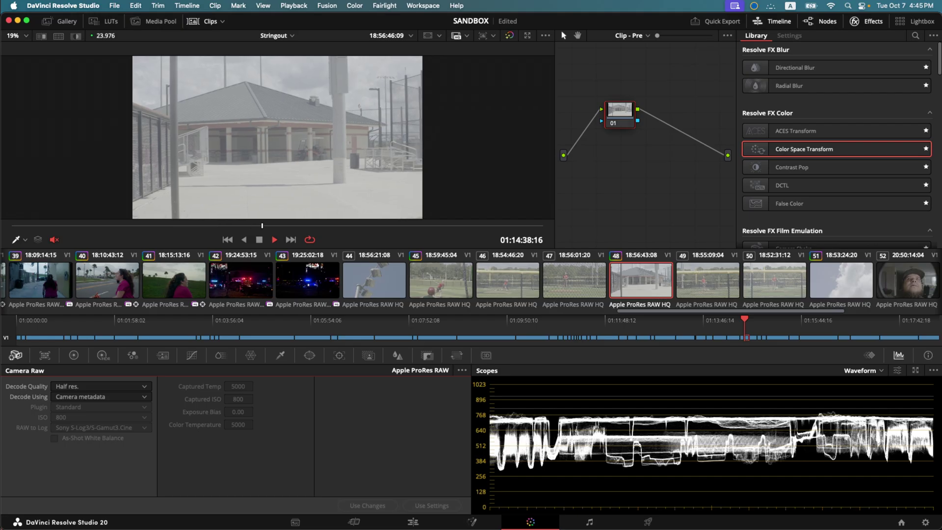
left_click(72, 420)
key("space")
left_click(101, 386)
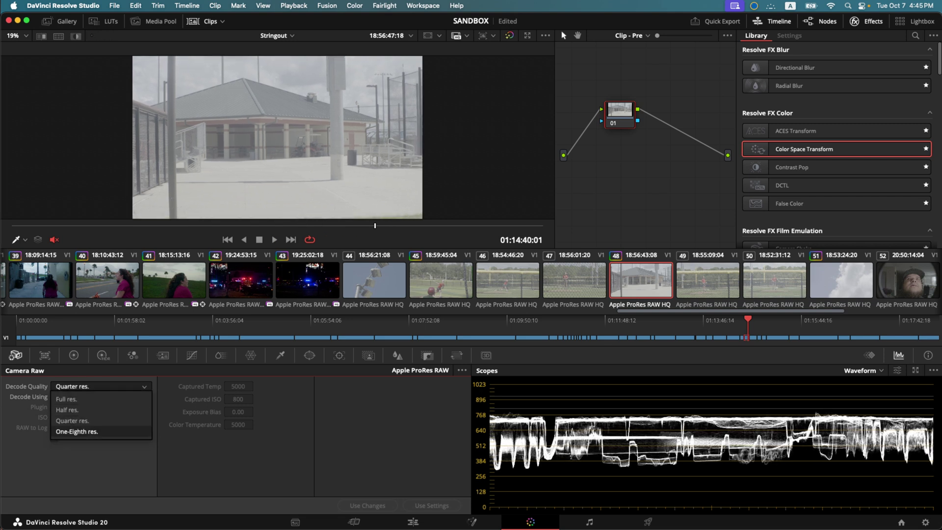
left_click(77, 431)
left_click(100, 386)
left_click(74, 399)
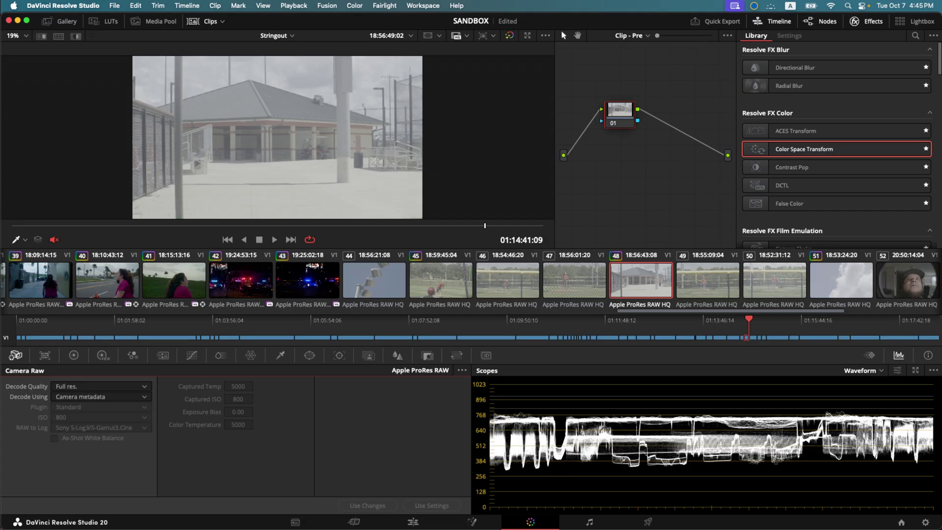
- Select cloud clip 51 and lower its raw ISO to 100 and finally to 50
scroll(471, 279, "right", 6)
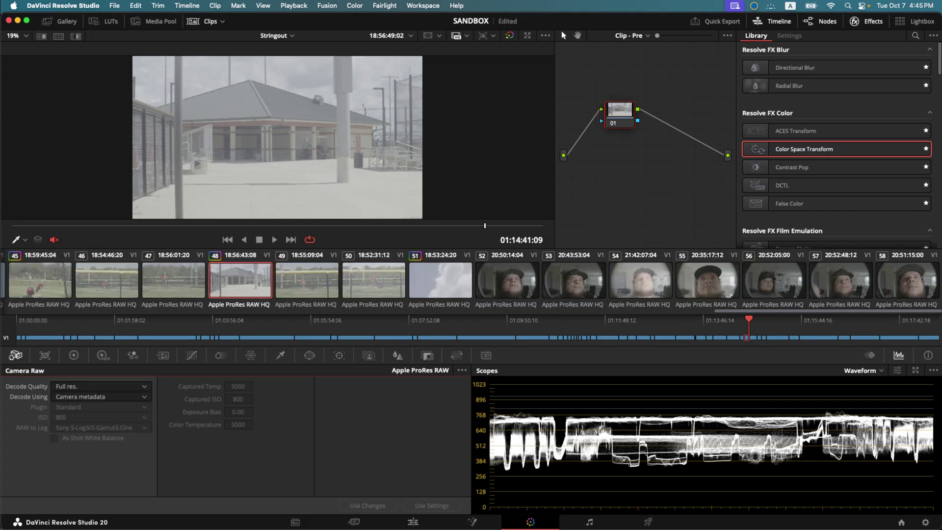
left_click(440, 280)
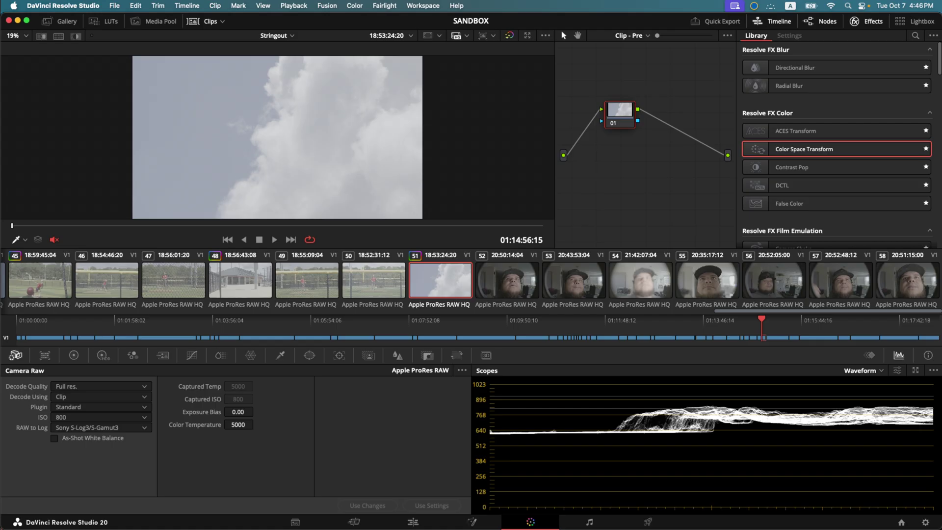
left_click(101, 417)
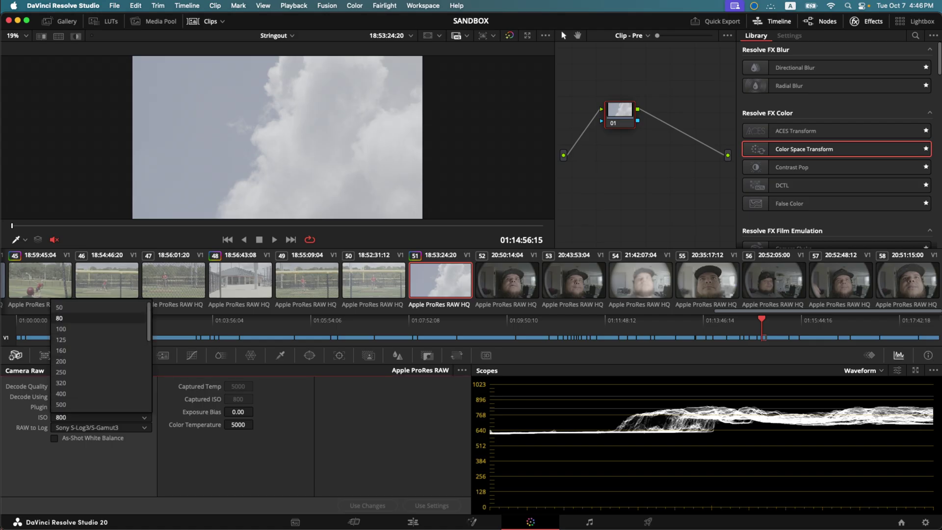
left_click(98, 329)
left_click(101, 417)
key("Up")
key("Up")
key("Return")
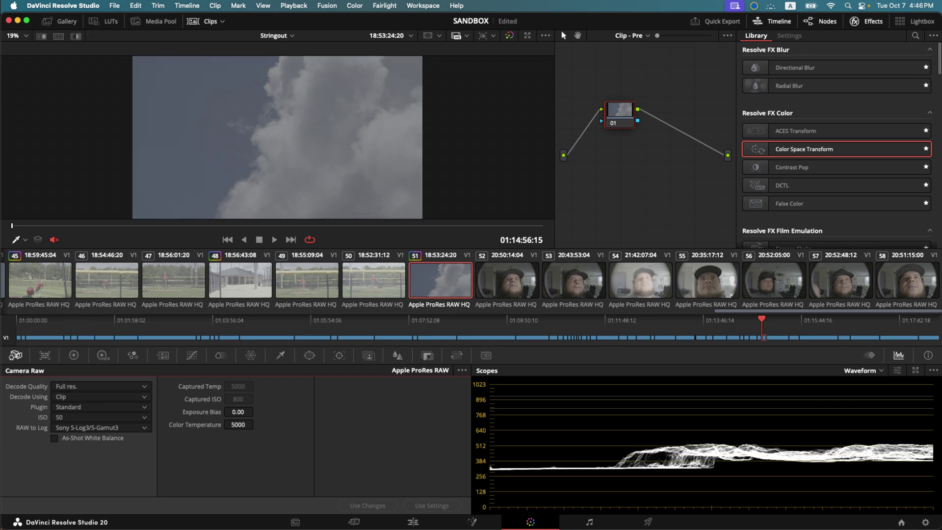
- Try Fujifilm F-Log2 and Blackmagic Design Film Gen 5 as the RAW to Log conversion for cloud clip 51
left_click(101, 428)
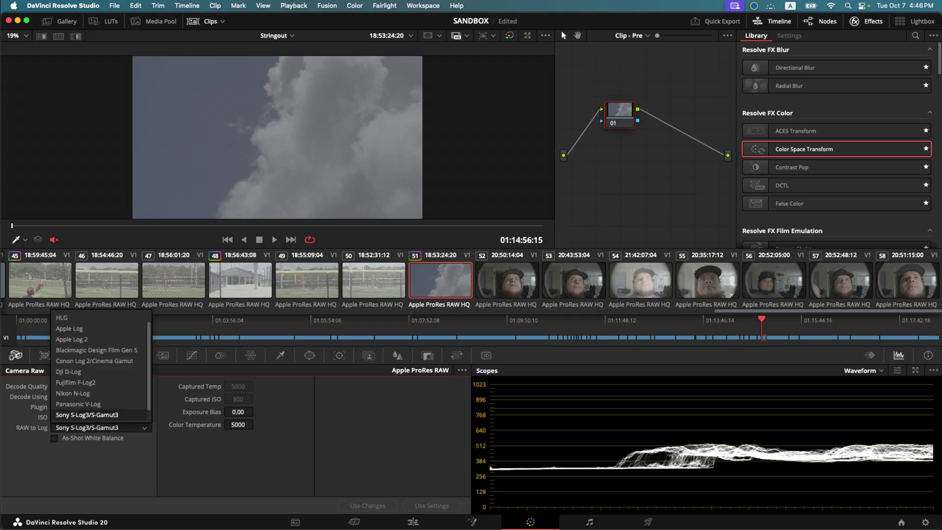
key("Return")
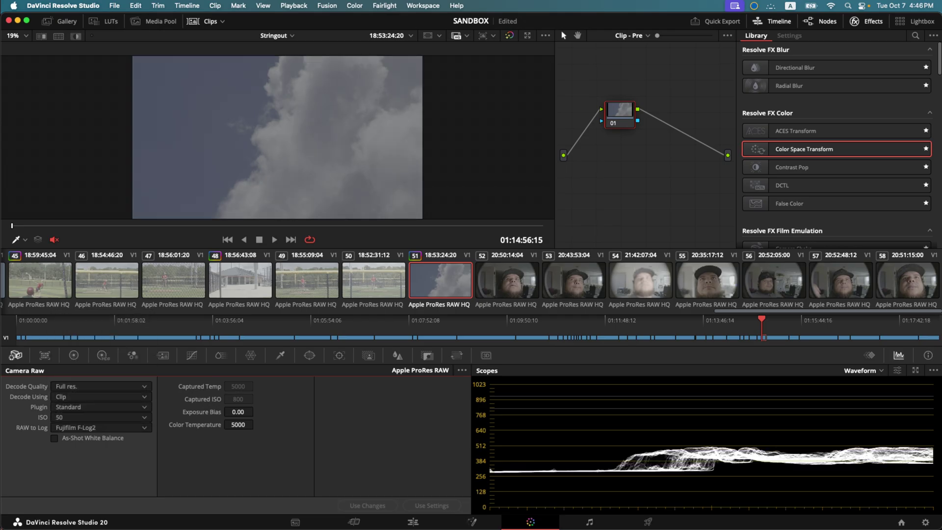
key("space")
key("Up")
key("Up")
key("Up")
key("Return")
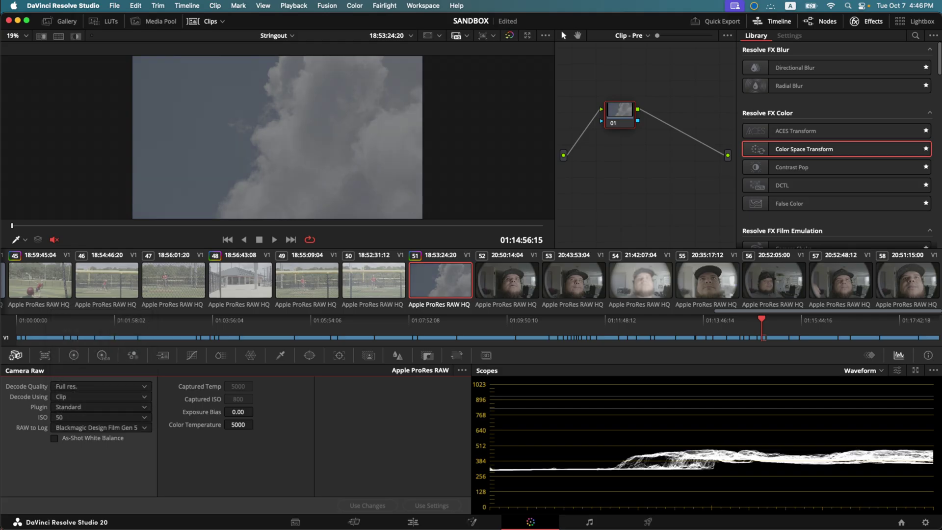
- Try HLG as clip 51's RAW to Log conversion, and finally set it to None
key("space")
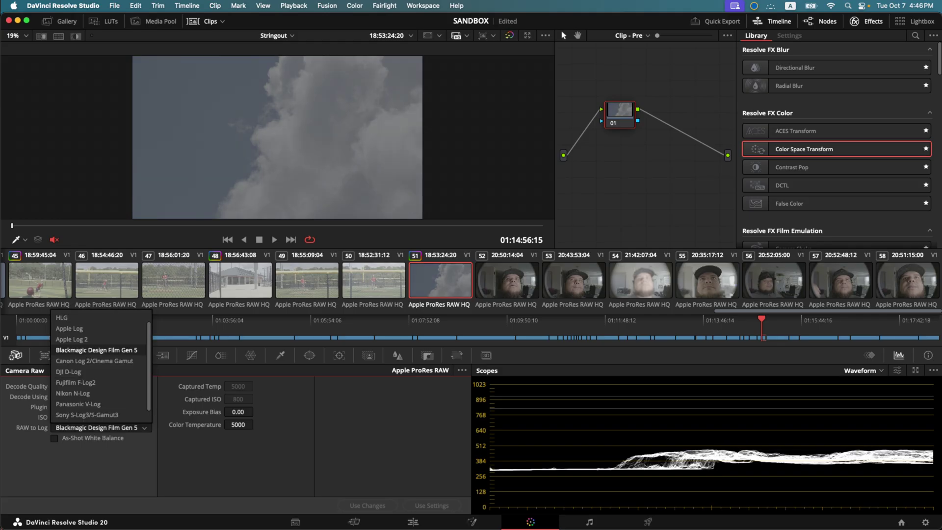
key("Up")
key("Up")
key("Up")
key("Up")
key("Down")
key("Up")
key("Return")
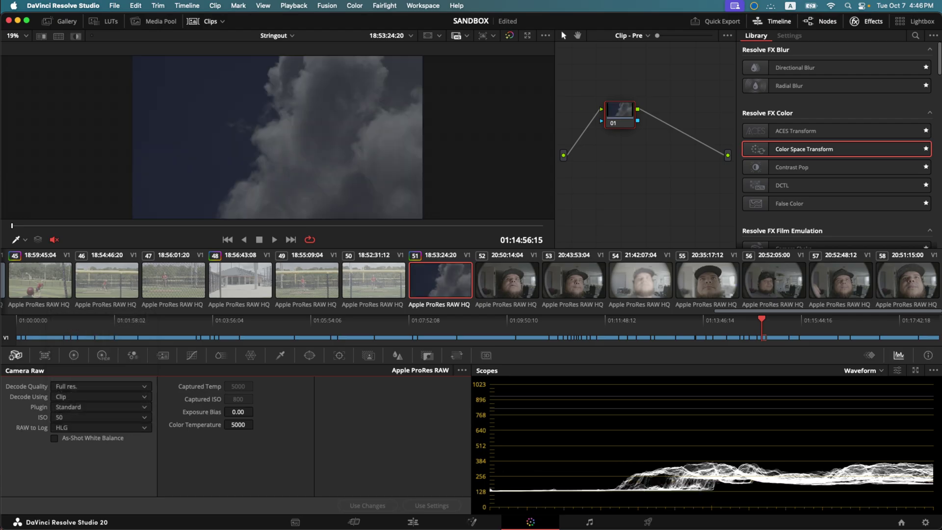
key("space")
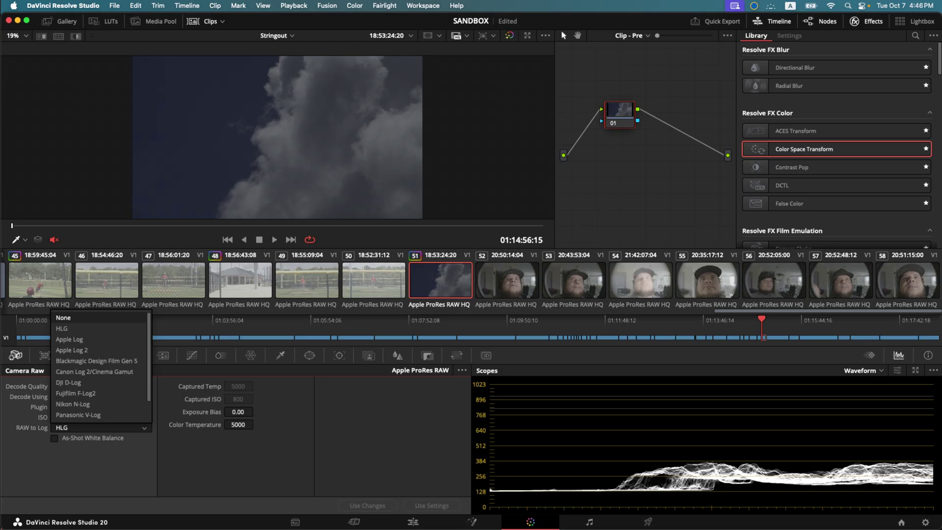
key("Return")
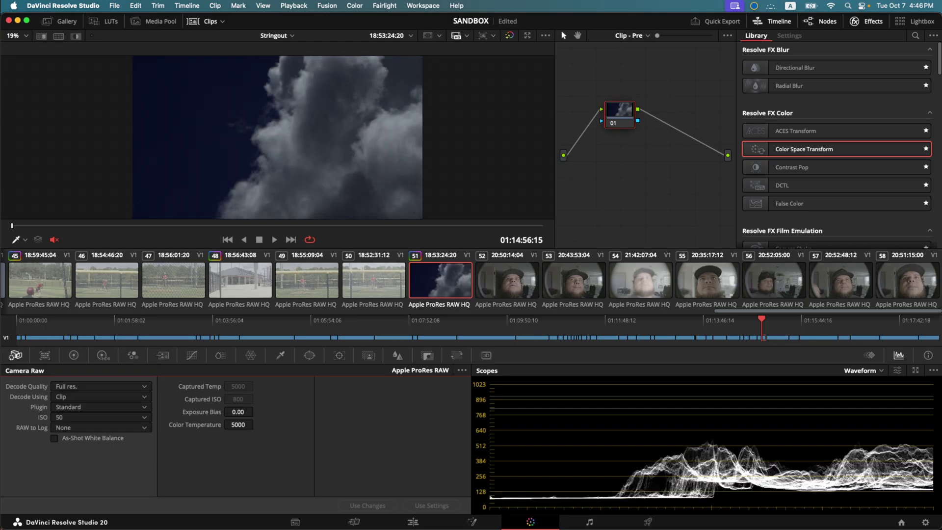
- Set clip 51's camera raw ISO to 800
left_click(100, 417)
scroll(100, 394, "down", 3)
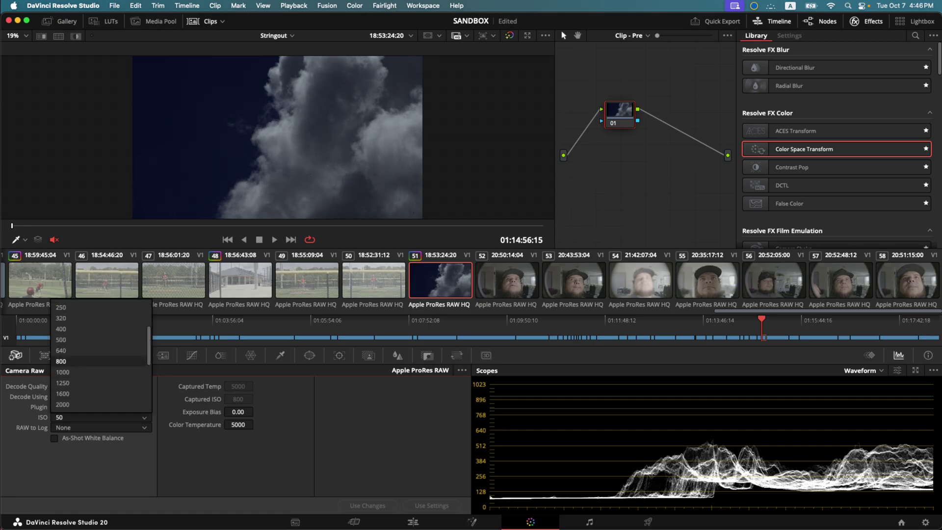
left_click(61, 362)
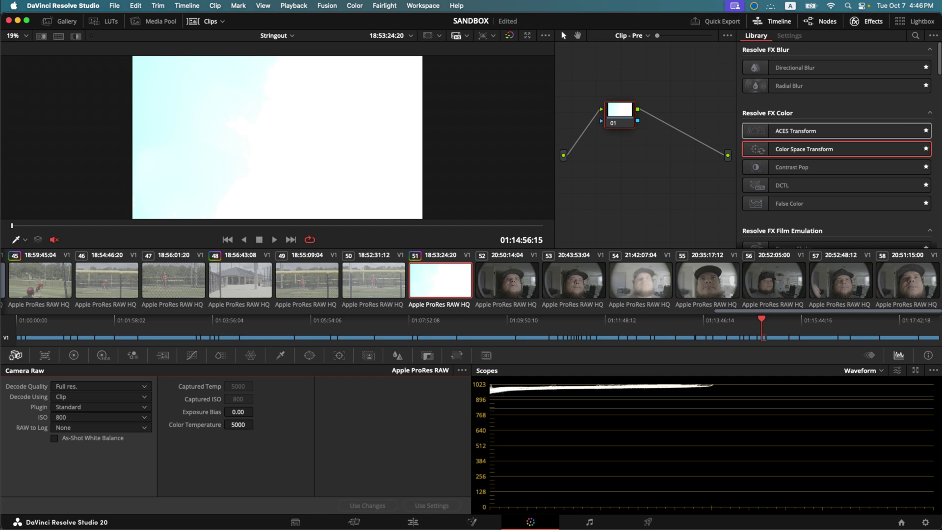
- Apply a Color Space Transform to node 01 with Linear input gamma and DaVinci Intermediate output gamma
left_click_drag(805, 148, 633, 114)
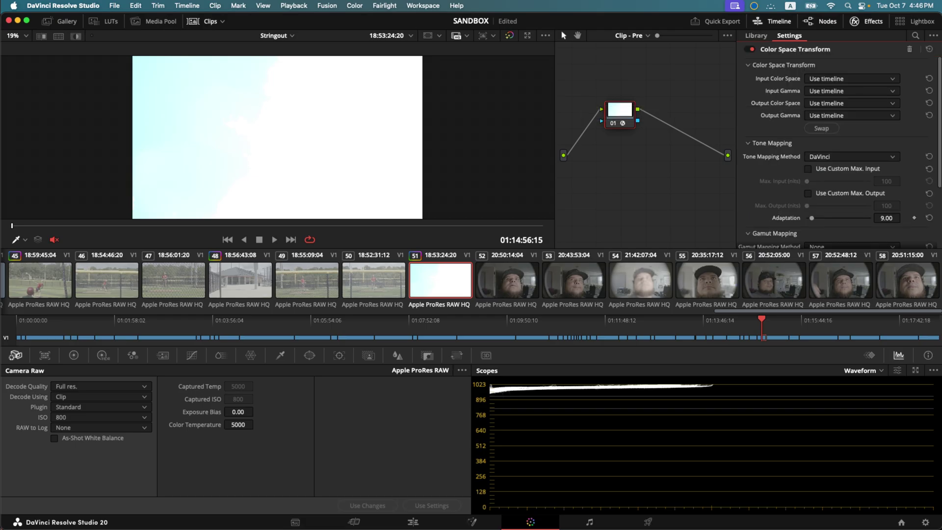
left_click(852, 91)
scroll(851, 147, "down", 10)
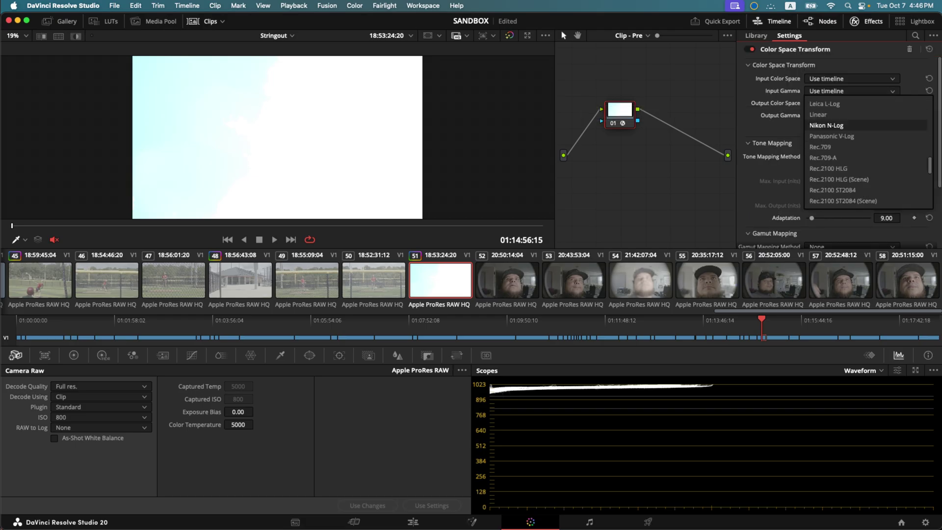
left_click(818, 147)
left_click(852, 115)
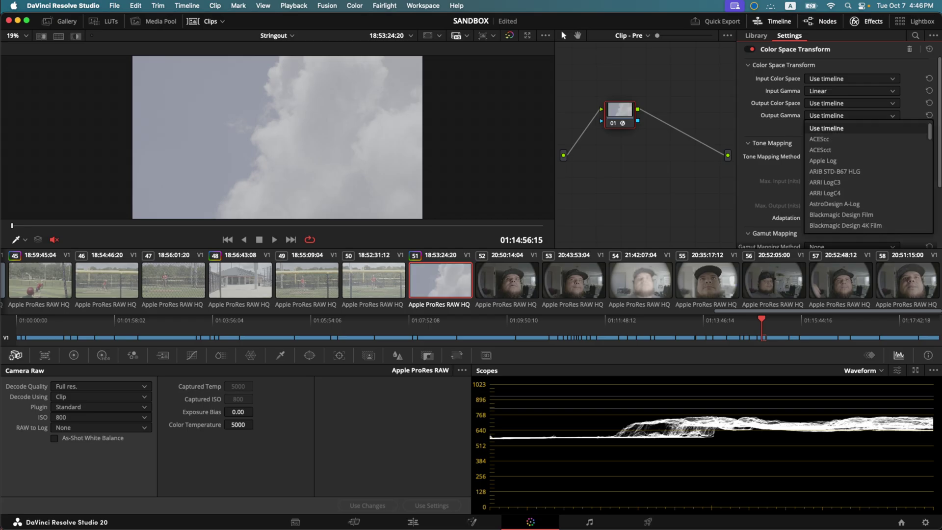
scroll(868, 176, "down", 5)
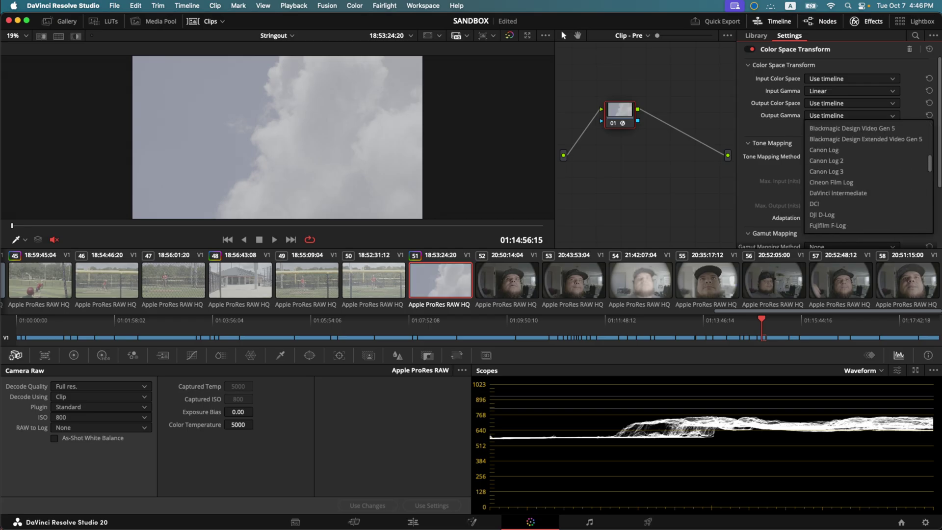
left_click(838, 193)
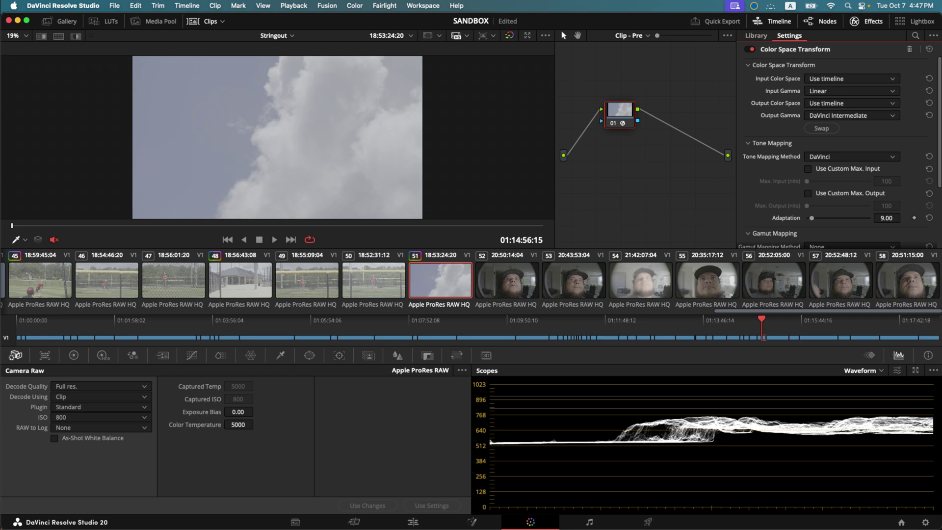
- Test exposure bias 1.00 and color temperatures 2560 and 9900 on clip 51, restoring the bias to 0.00 and the temperature to 5000
mouse_move(238, 411)
left_mouse_down()
mouse_move(221, 412)
mouse_move(256, 411)
left_mouse_up()
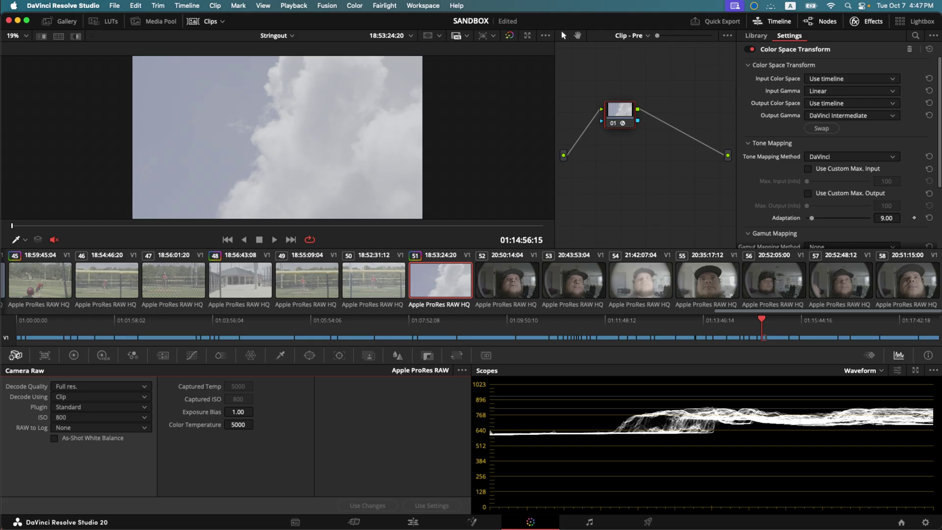
left_click_drag(238, 412, 221, 425)
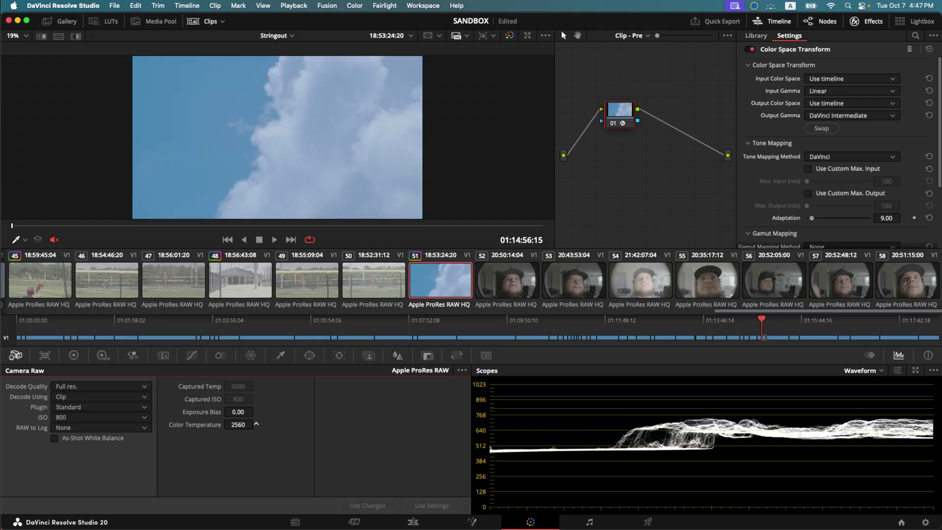
type("9900")
key("Return")
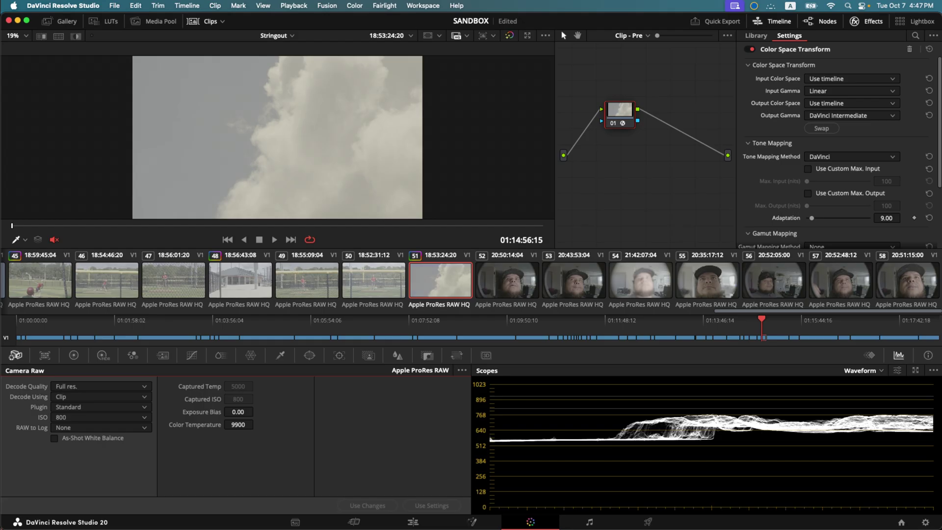
type("5000")
key("Return")
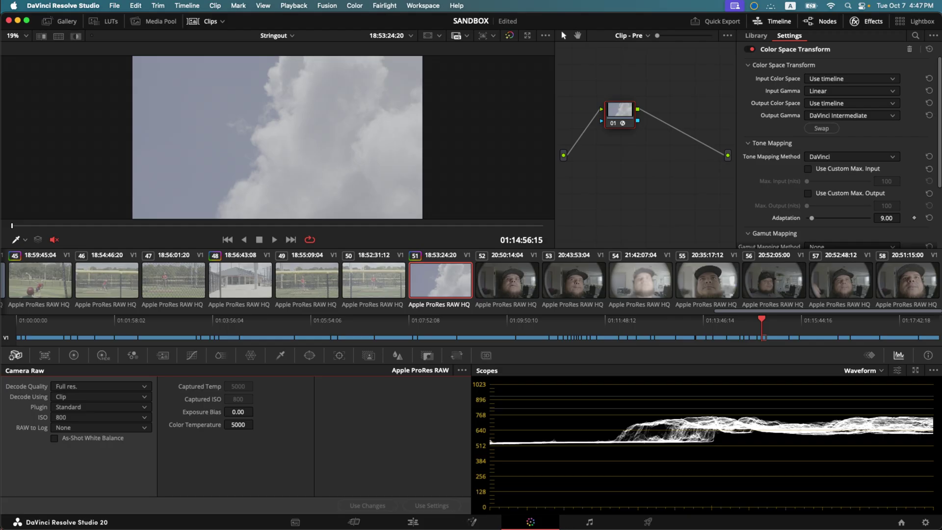
- Set the raw color temperature of clip 40 to 10000 and return to cloud clip 51
scroll(471, 282, "left", 8)
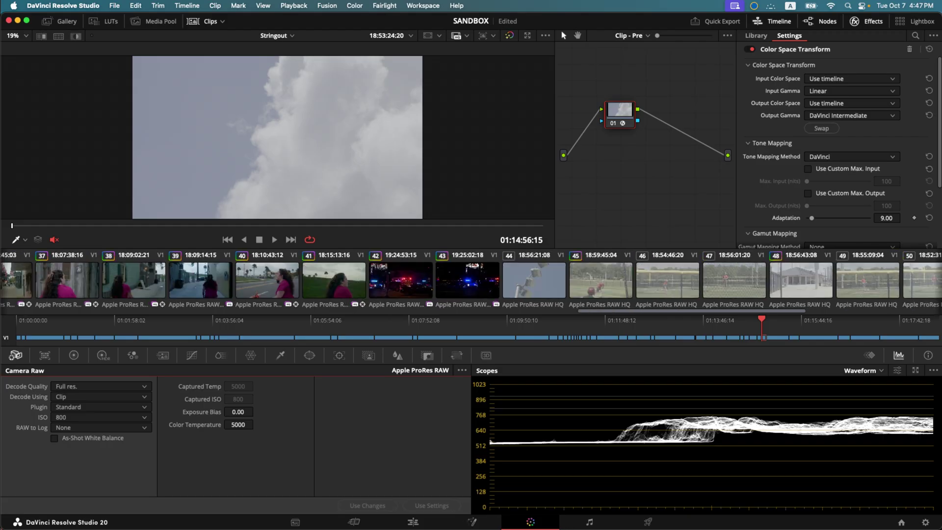
left_click(267, 280)
left_click_drag(238, 425, 267, 425)
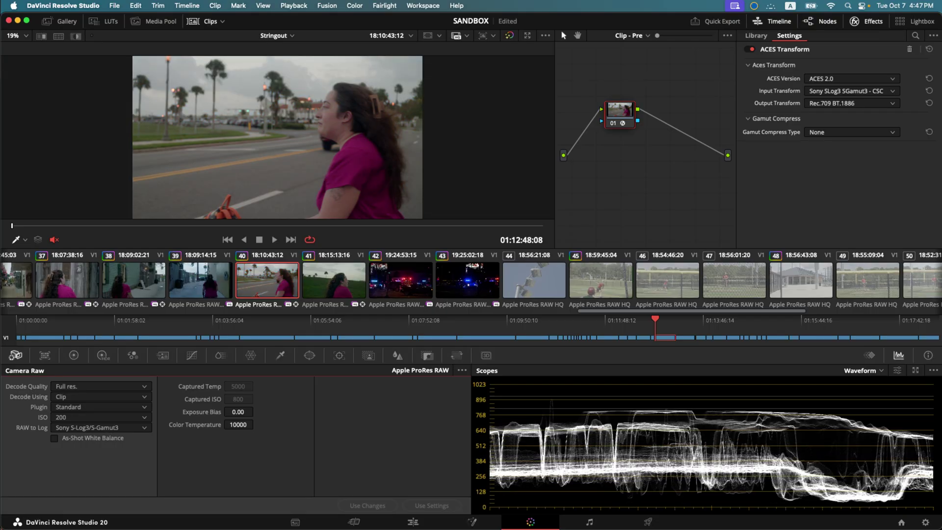
scroll(471, 280, "right", 10)
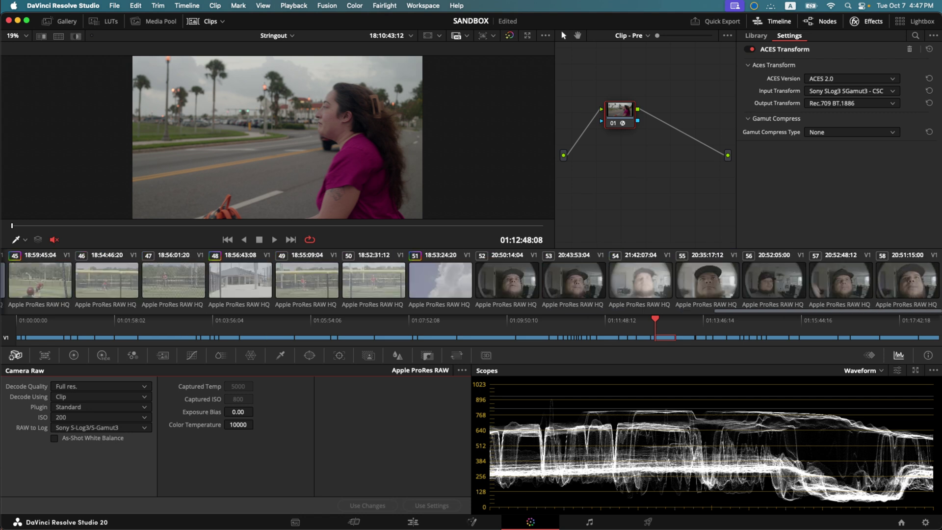
left_click(440, 280)
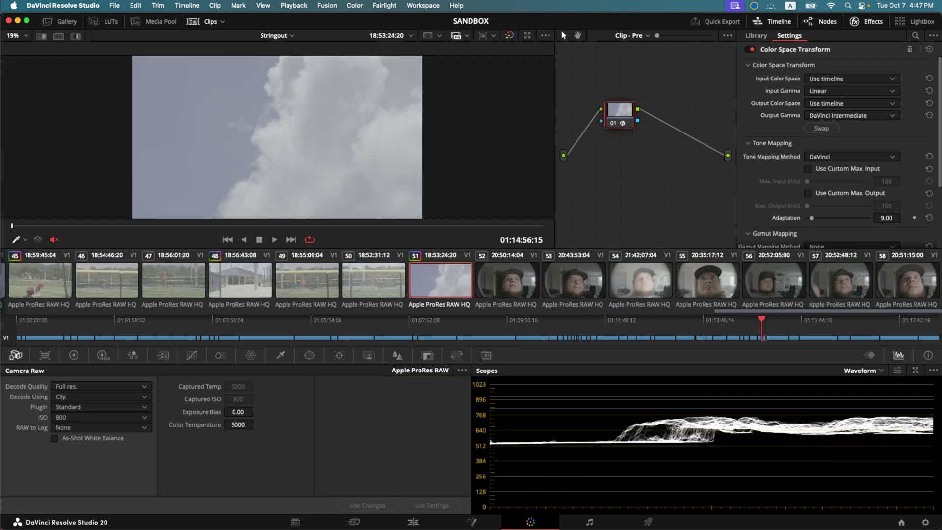